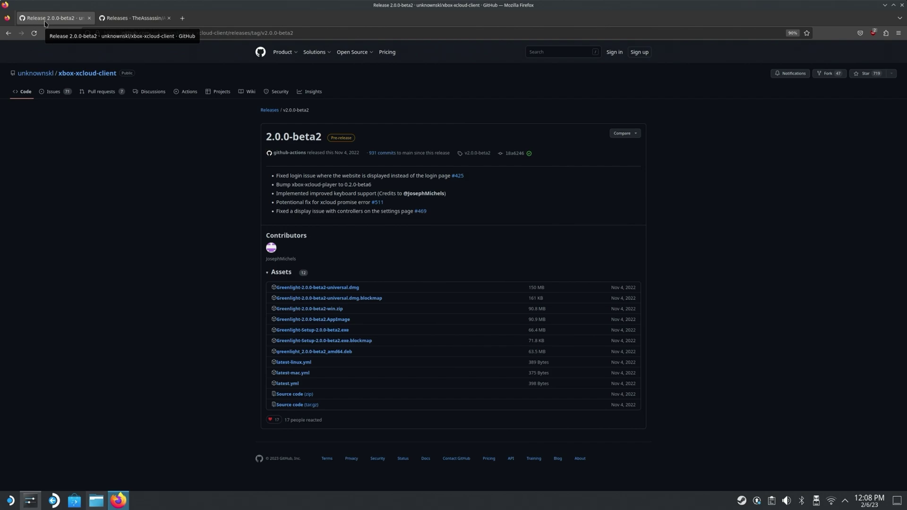
Download the lite 2.2.0 x86_64 AppImage from the AppImageLauncher v2.2.0 release and return to the Greenlight 2.0.0-beta2 release page
left_click(148, 19)
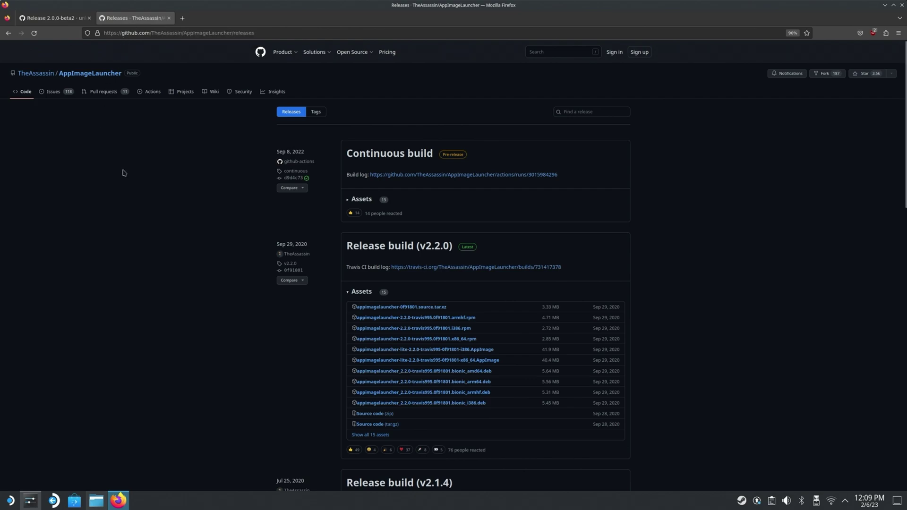
left_click(445, 361)
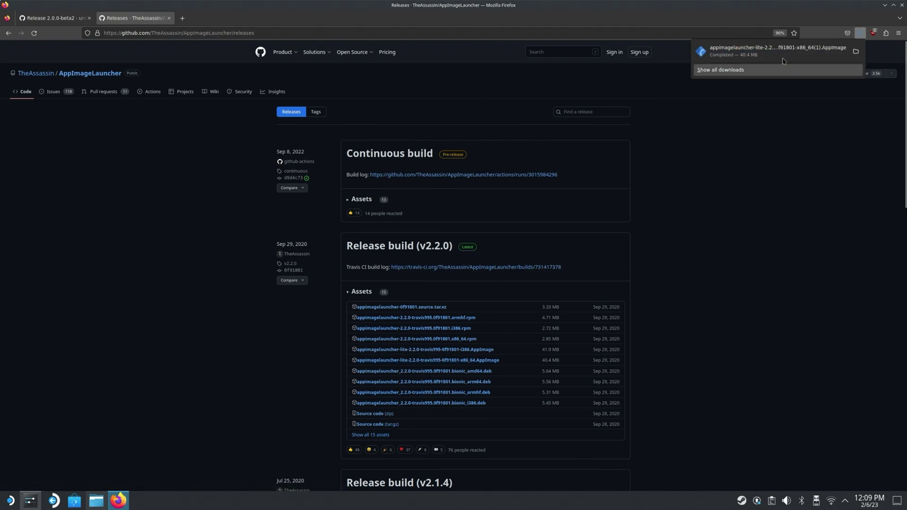
left_click(45, 18)
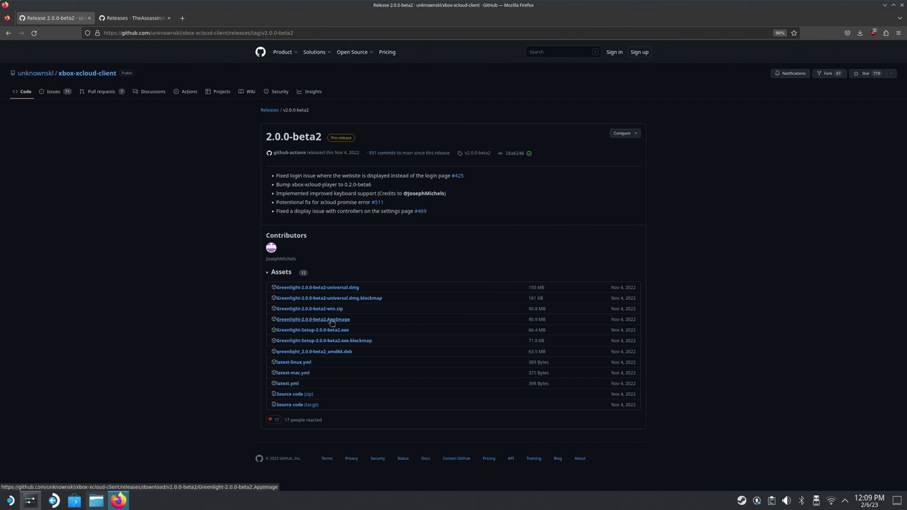
In the Downloads folder of the file manager, mark the appimagelauncher-lite AppImage as executable in its permissions
left_click(97, 500)
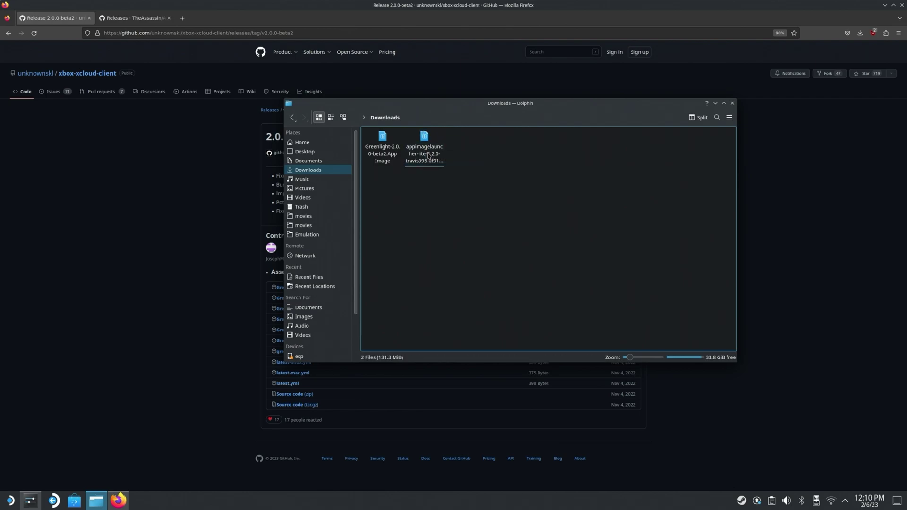
right_click(425, 148)
left_click(453, 299)
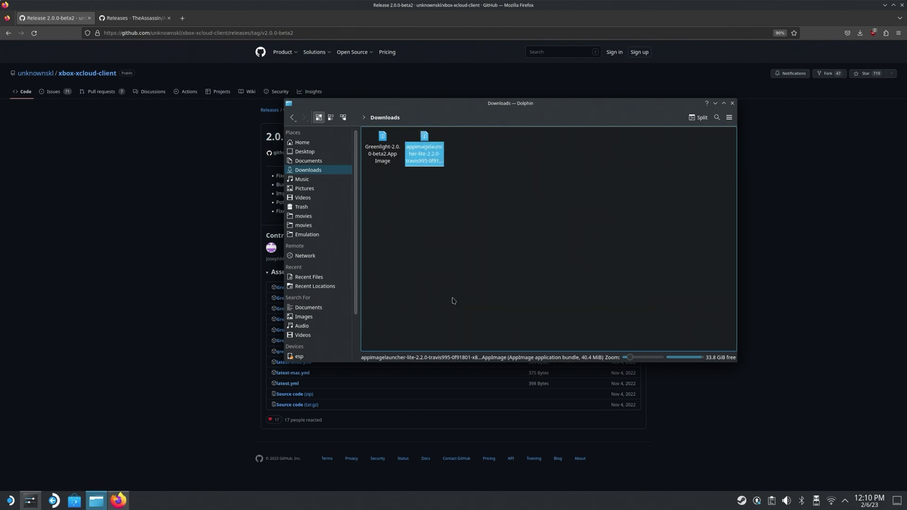
left_click(484, 145)
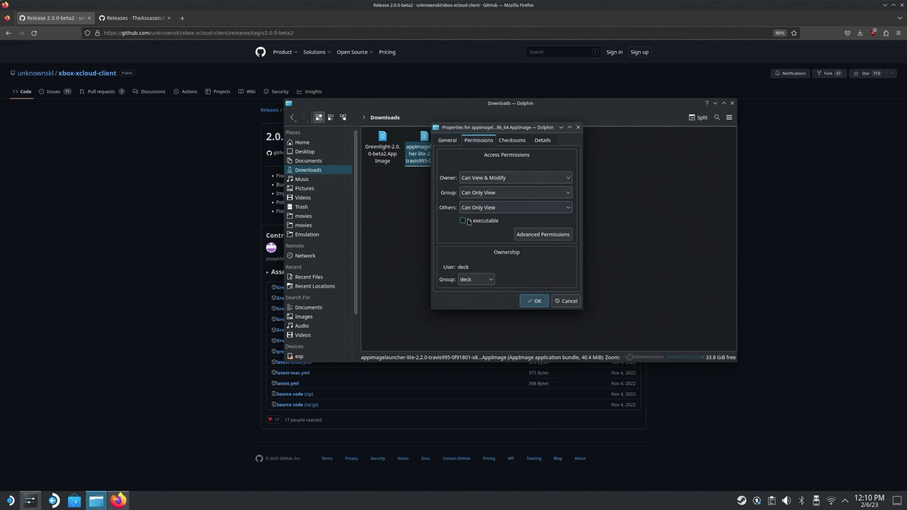
left_click(468, 222)
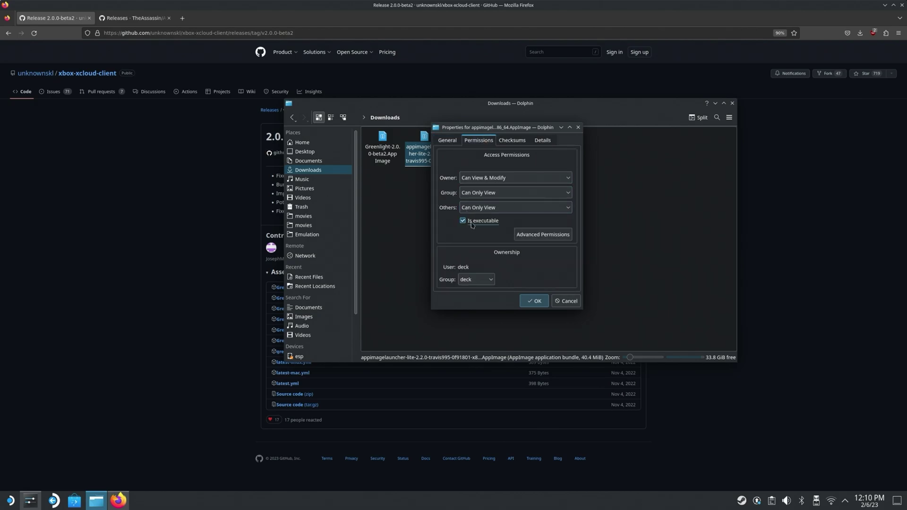
left_click(533, 301)
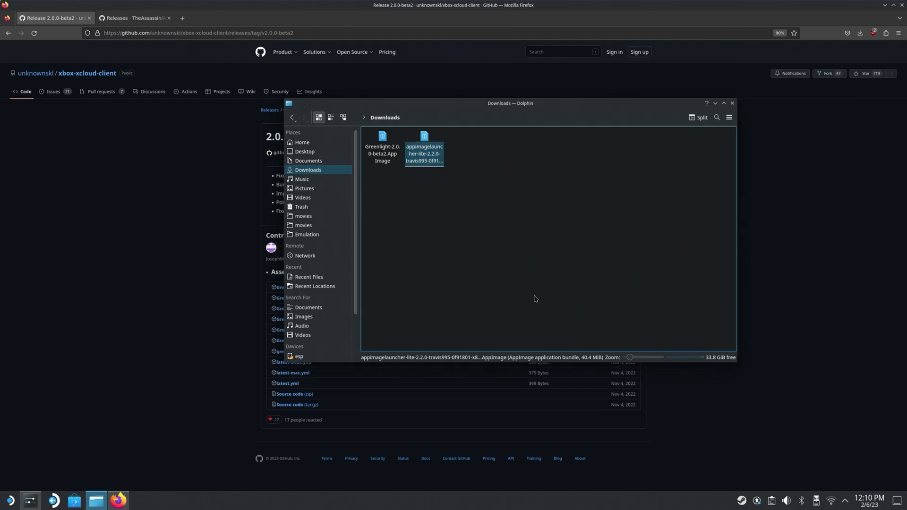
Open Konsole and run the downloaded appimagelauncher-lite AppImage with the install argument
key("super")
type("kon")
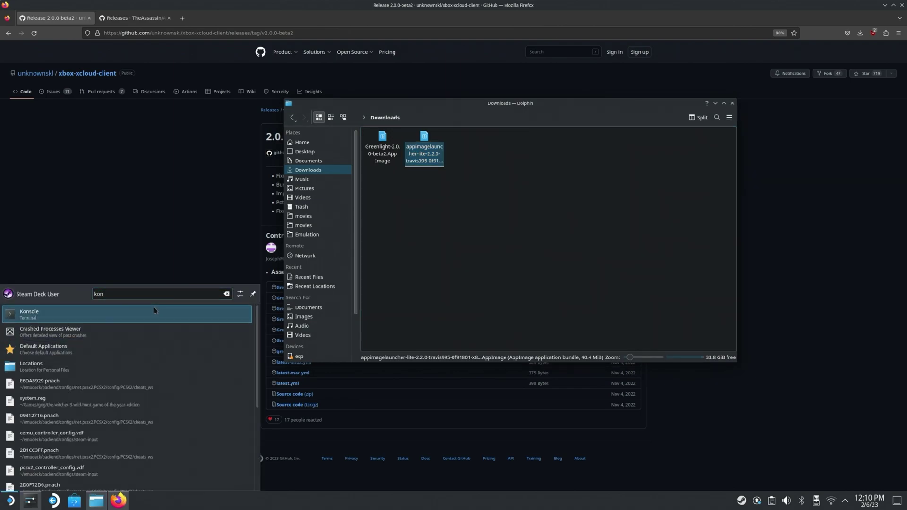
left_click(160, 315)
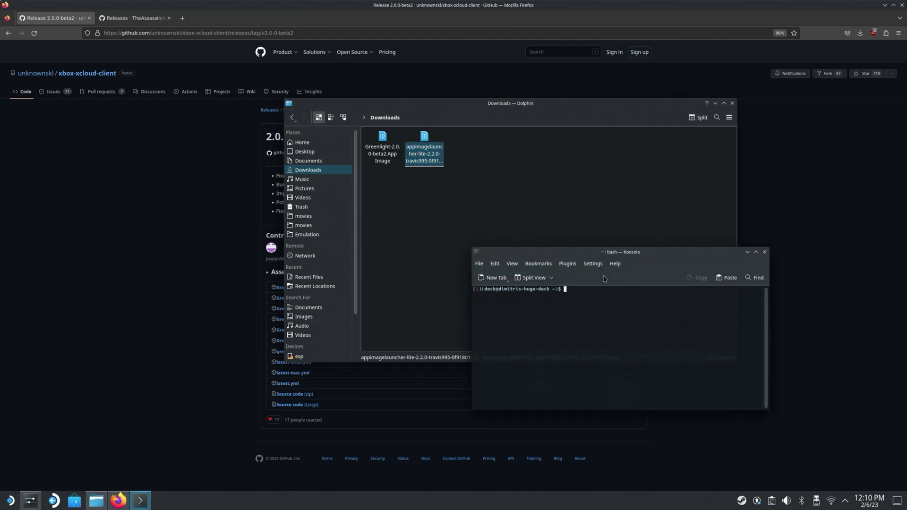
left_click_drag(572, 108, 405, 85)
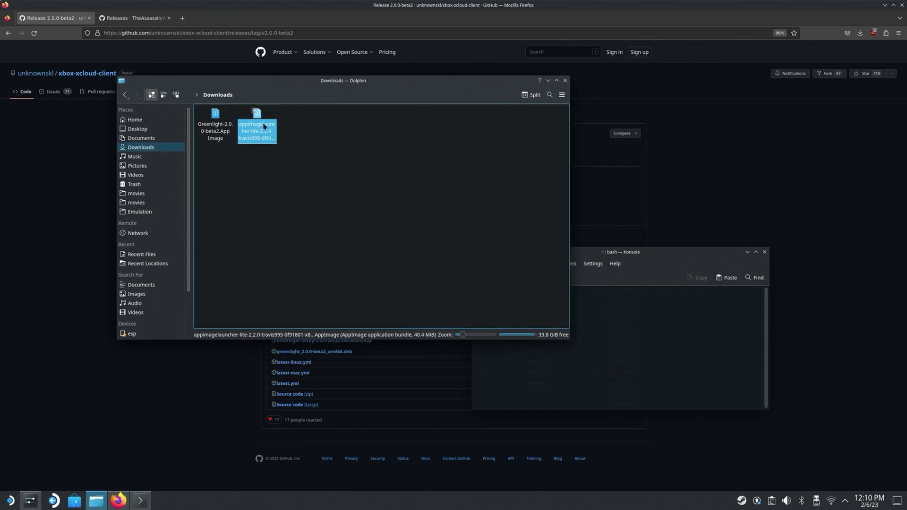
left_click_drag(260, 125, 633, 306)
left_click(634, 341)
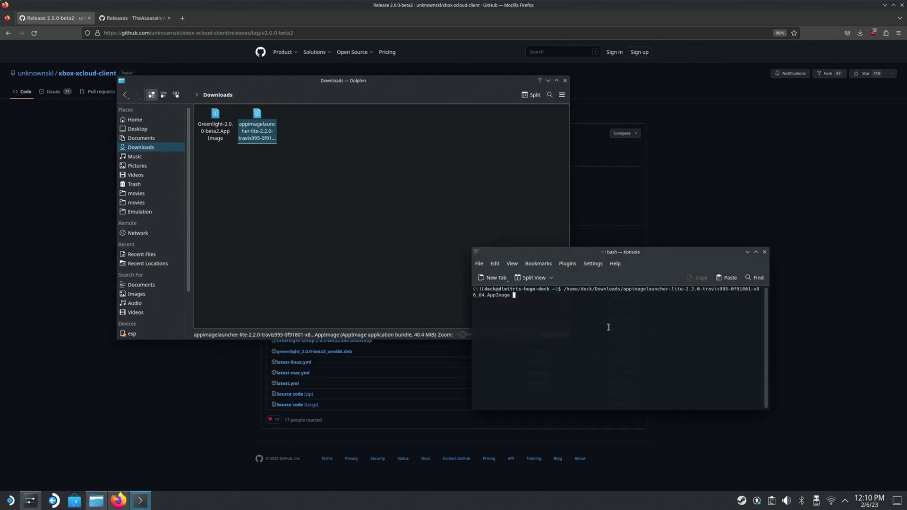
type("install")
key("Return")
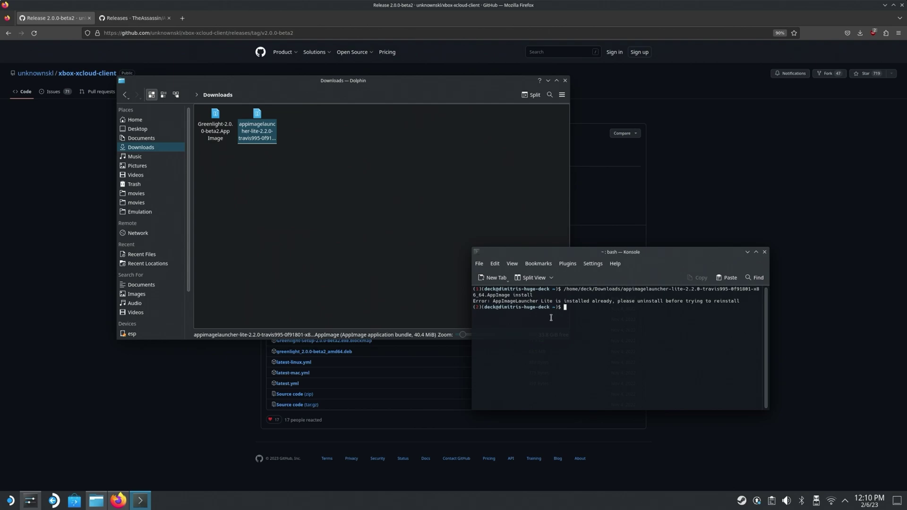
Open the Applications folder inside Home in a new file manager tab and compare its AppImage files with those in Downloads
left_click(438, 254)
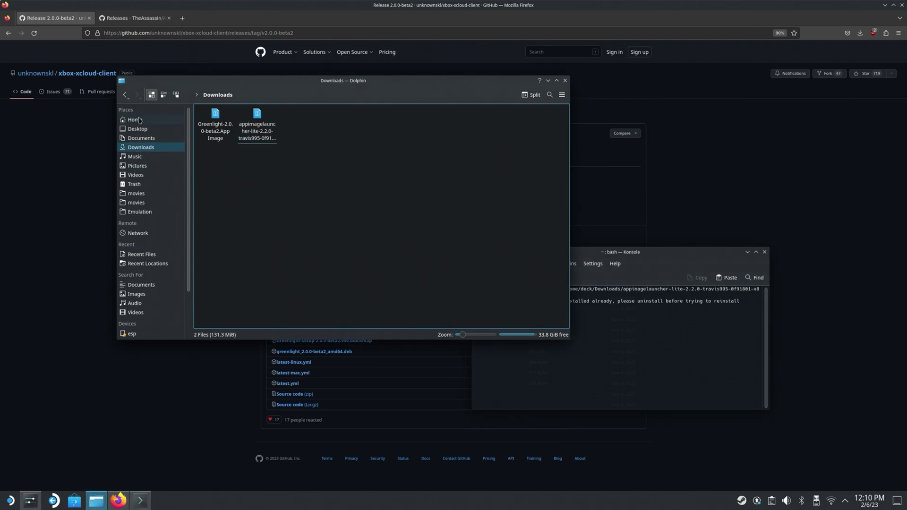
right_click(139, 120)
left_click(161, 124)
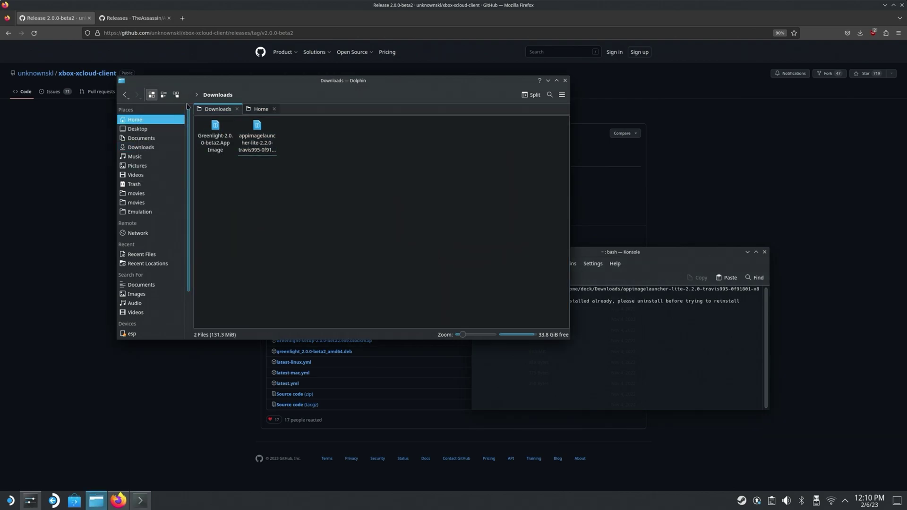
left_click(260, 109)
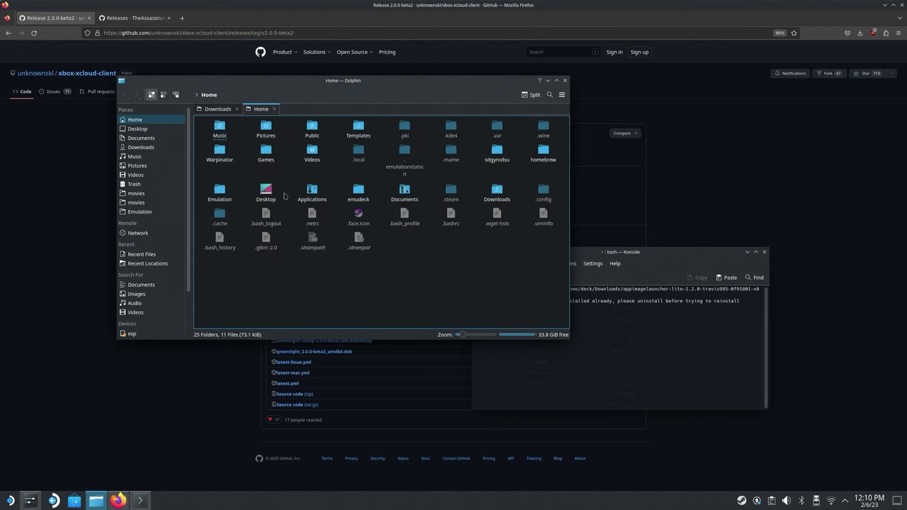
left_click(311, 195)
double_click(311, 196)
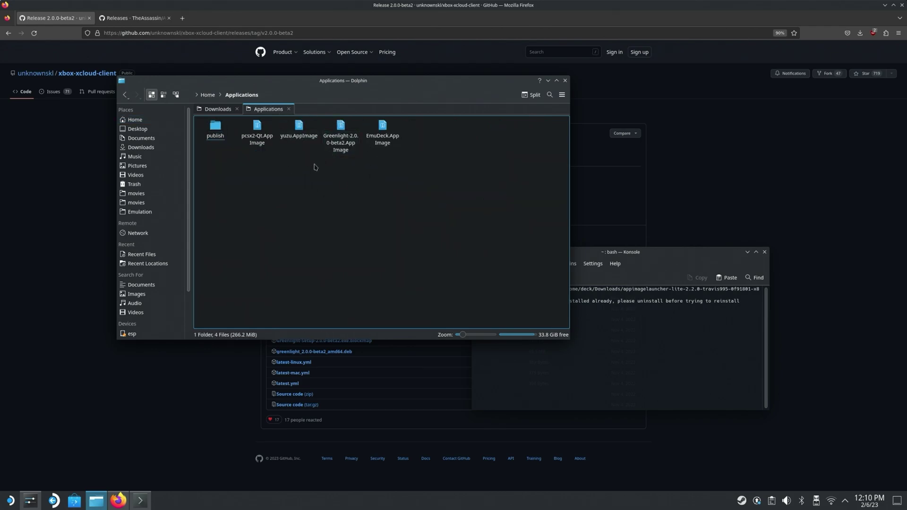
left_click(216, 109)
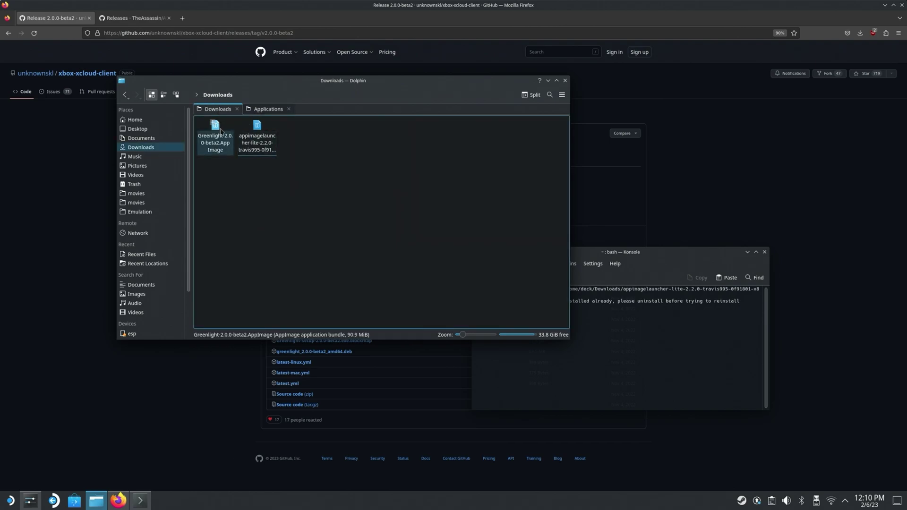
left_click(268, 109)
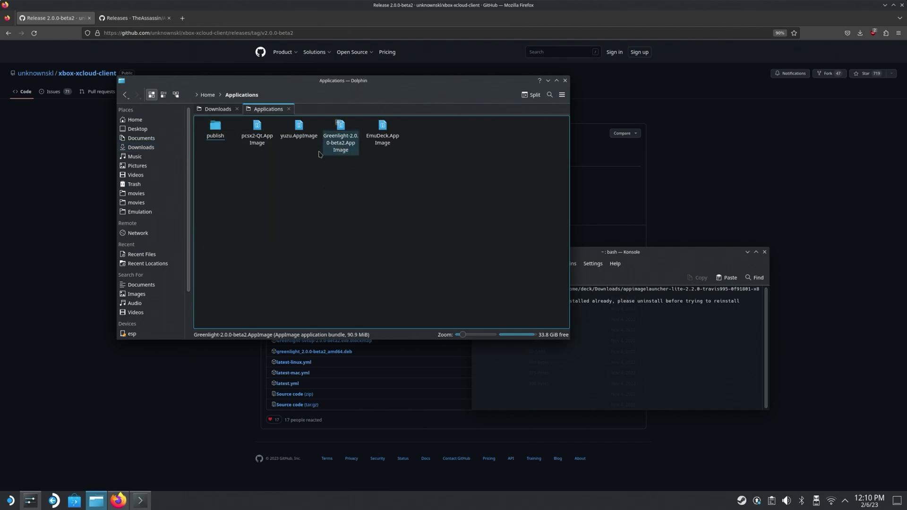
Look through the complete list of installed applications in the application launcher
left_click(10, 501)
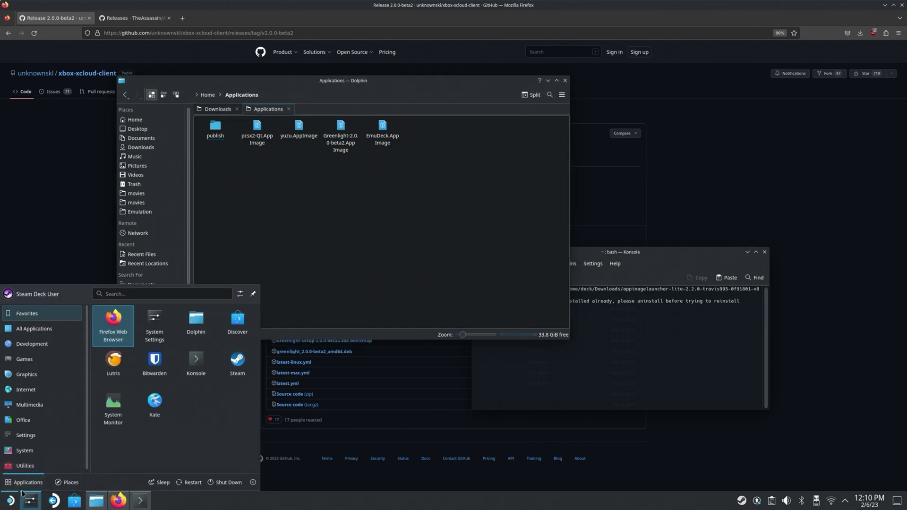
mouse_move(70, 330)
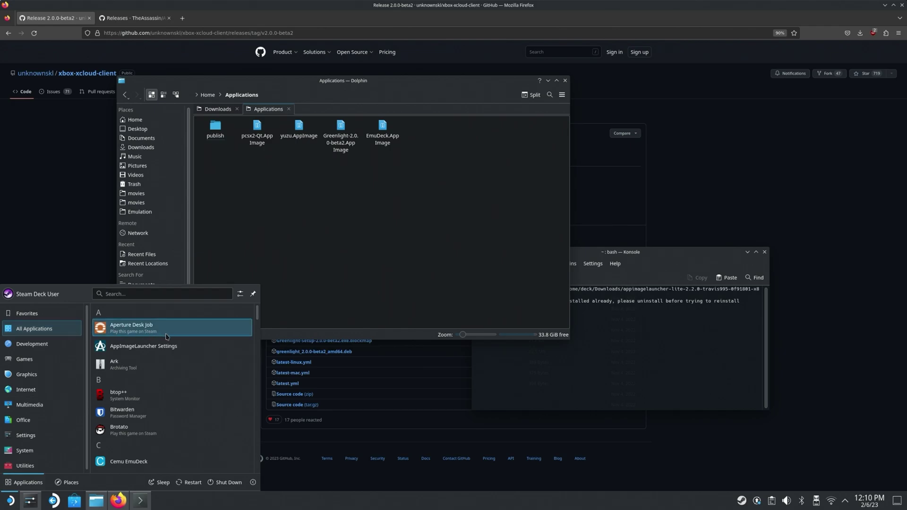
scroll(168, 340, "down", 8)
scroll(163, 370, "down", 5)
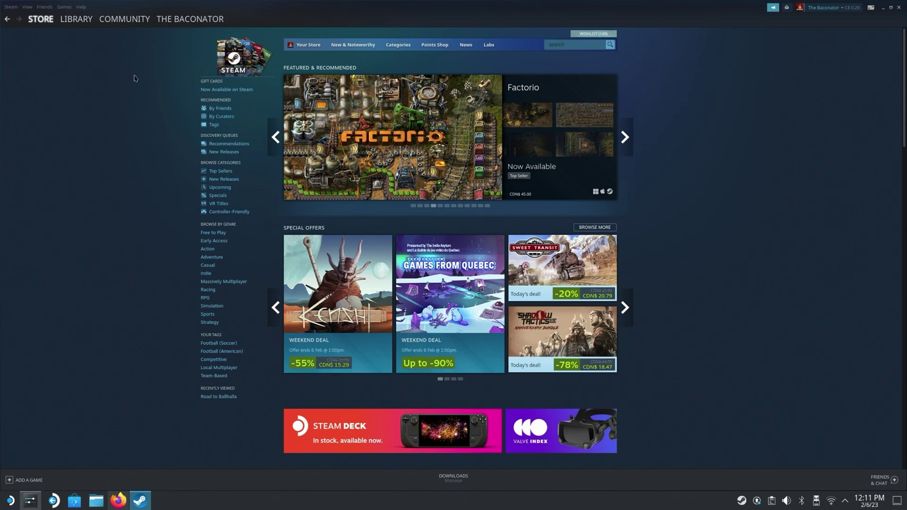
In Steam, mark Greenlight (2.0.0-beta2) for adding as a non-Steam game and cancel the addition
mouse_move(85, 21)
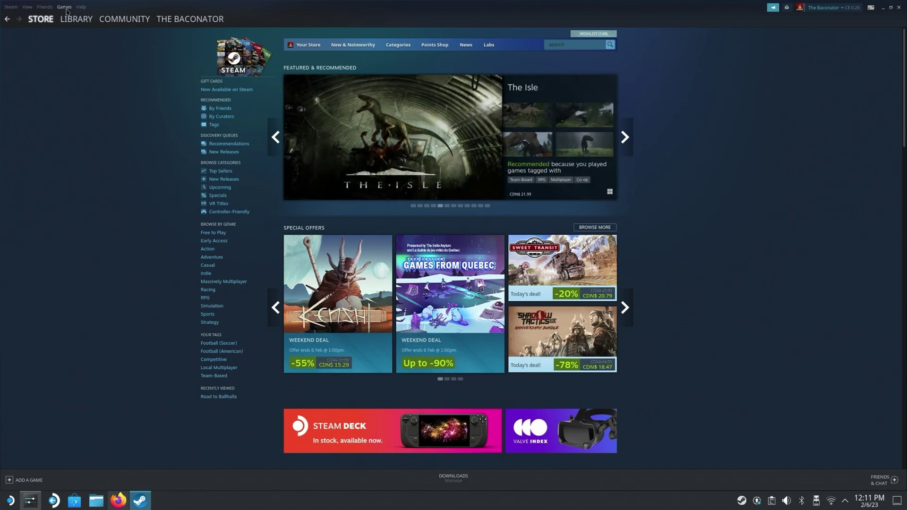
left_click(65, 7)
left_click(87, 48)
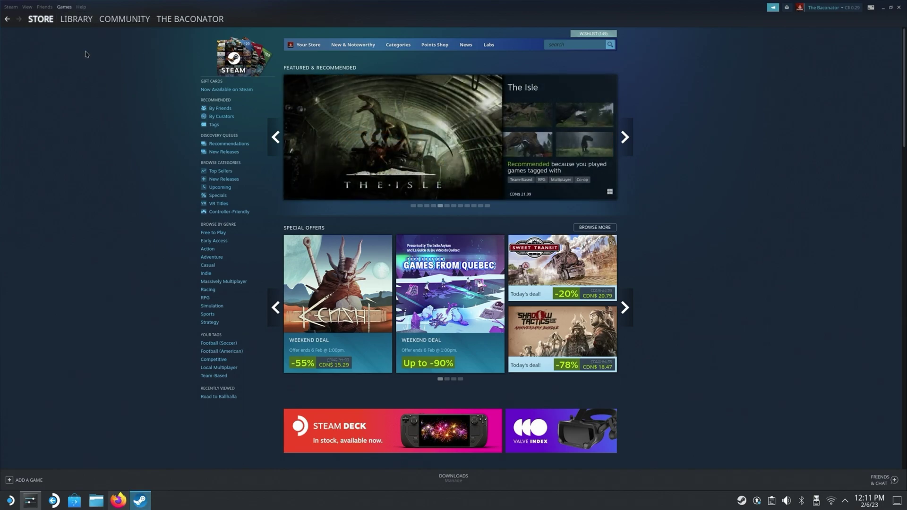
scroll(376, 246, "down", 5)
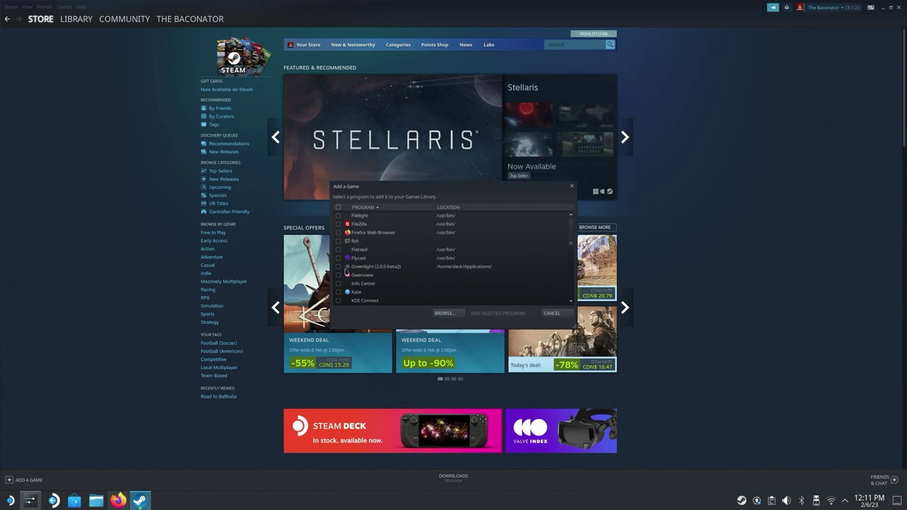
left_click(349, 269)
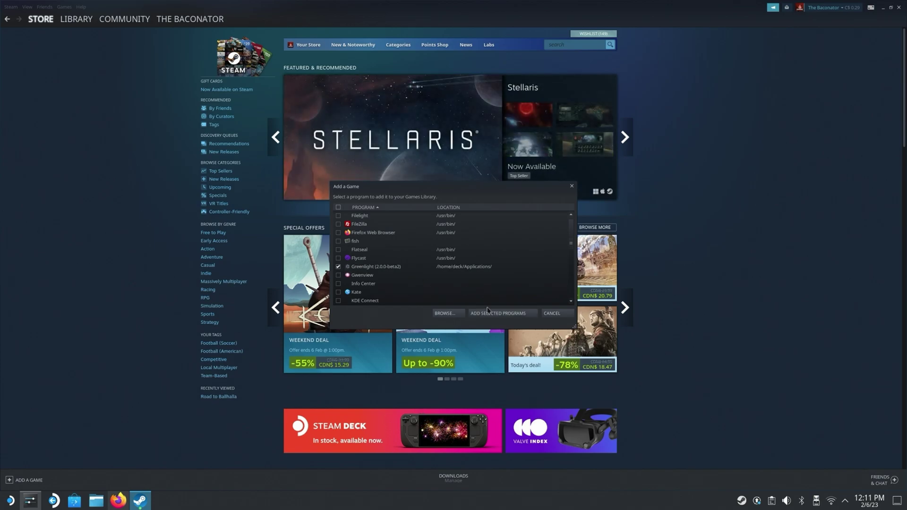
left_click(552, 313)
Go to the Steam library, inspect the available actions for Greenlight and open its game page
left_click(76, 19)
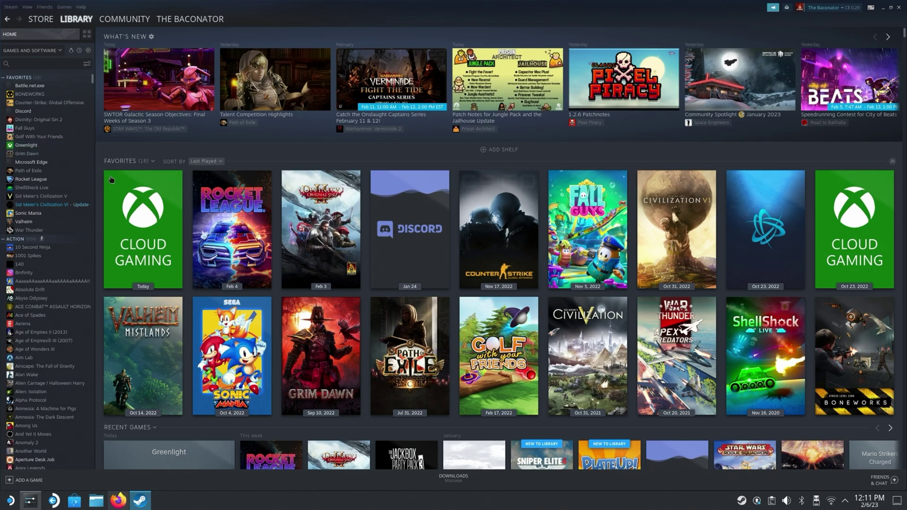
mouse_move(140, 215)
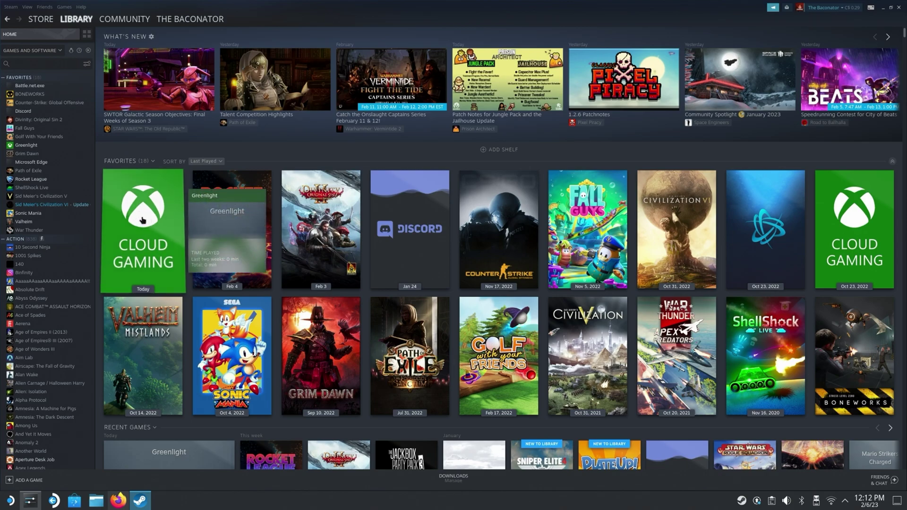
right_click(142, 220)
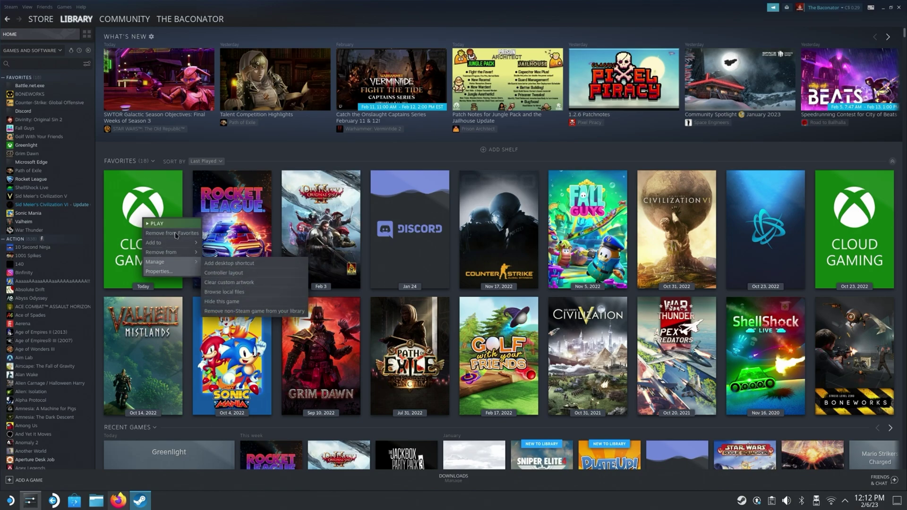
left_click(56, 145)
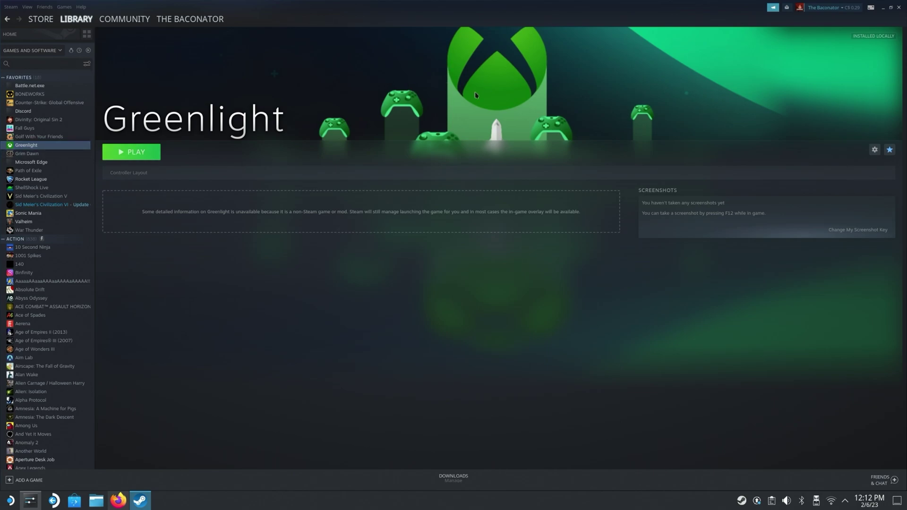
Review the launch options in Greenlight's shortcut properties and close the properties
right_click(21, 148)
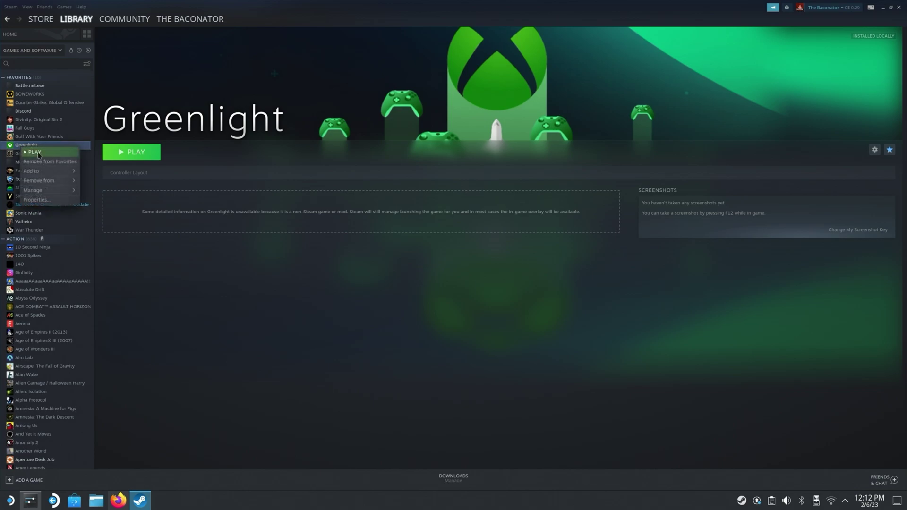
left_click(42, 201)
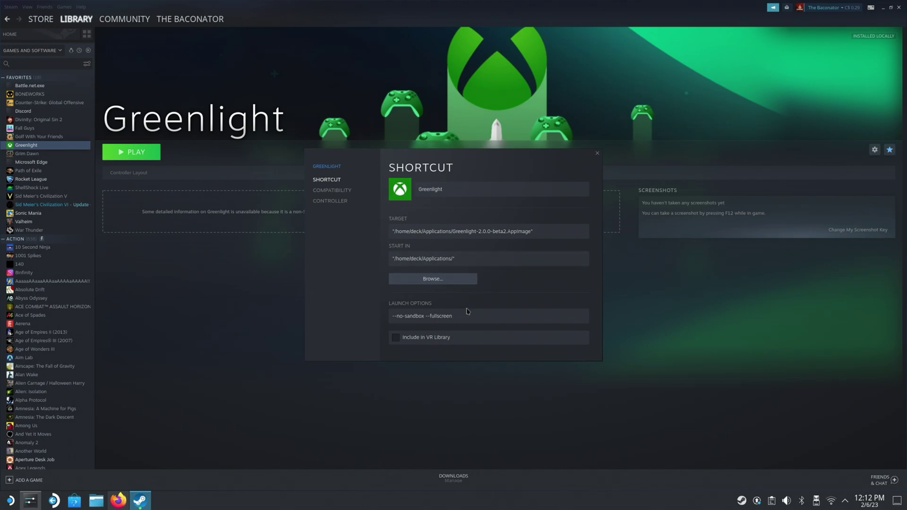
left_click(448, 315)
left_click(597, 153)
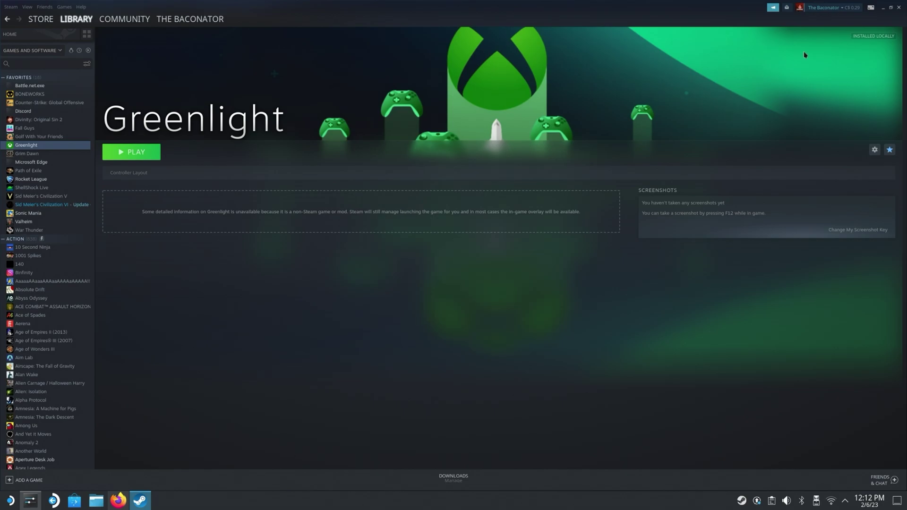
Close the Steam window and return the Steam Deck to Gaming Mode
left_click(899, 7)
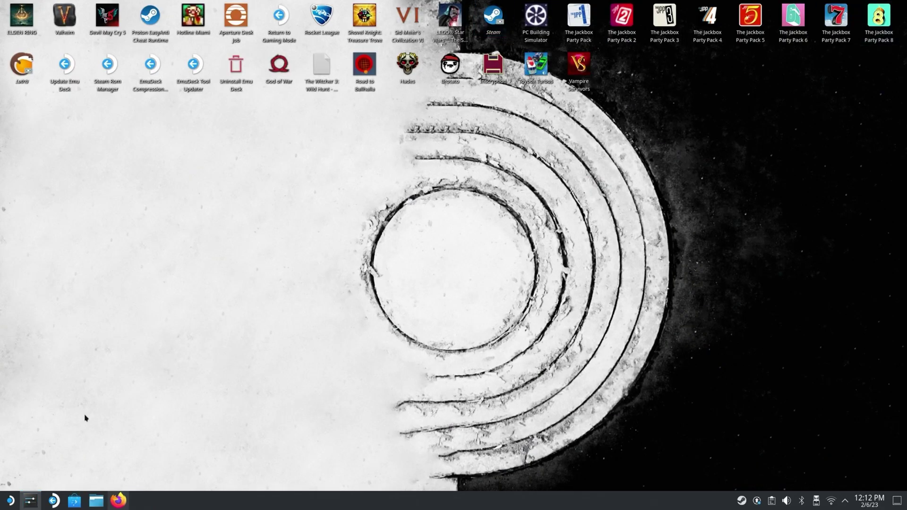
left_click(53, 500)
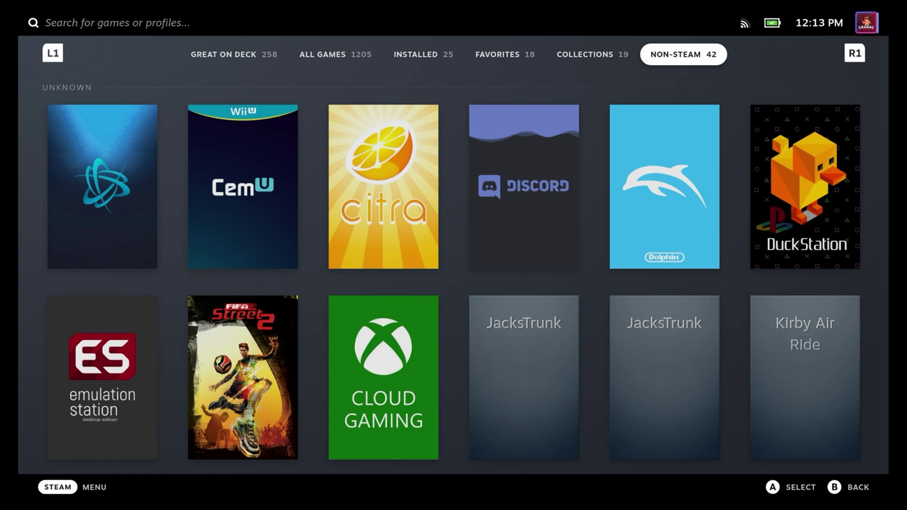
Launch Greenlight from the green Cloud Gaming tile in the non-Steam library
key("Down")
key("Down")
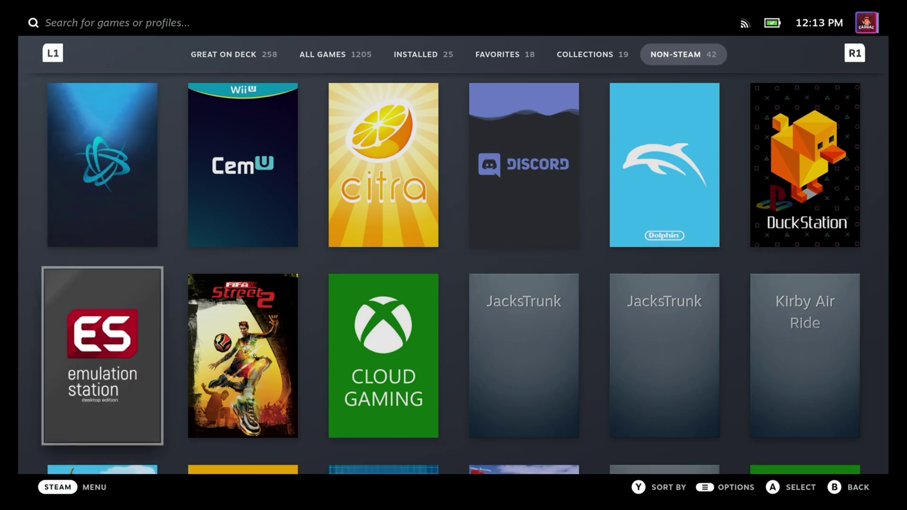
key("Right")
key("Right")
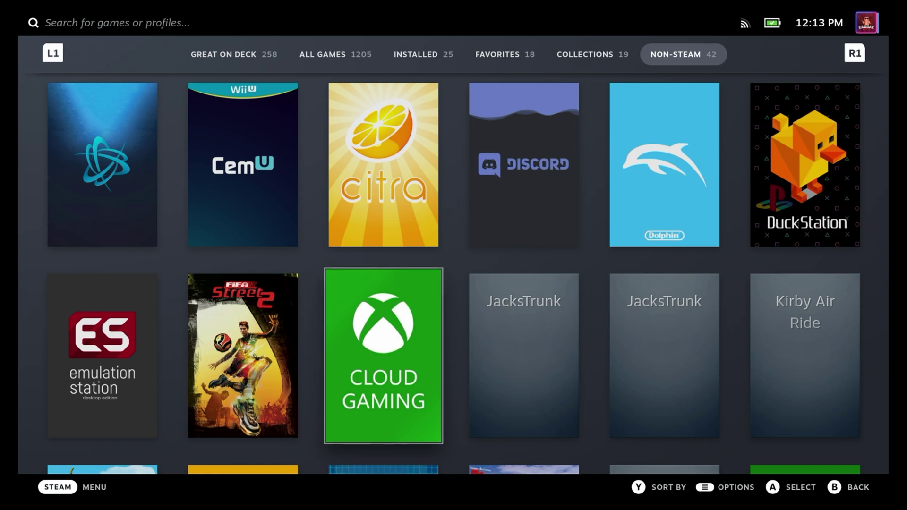
key("Return")
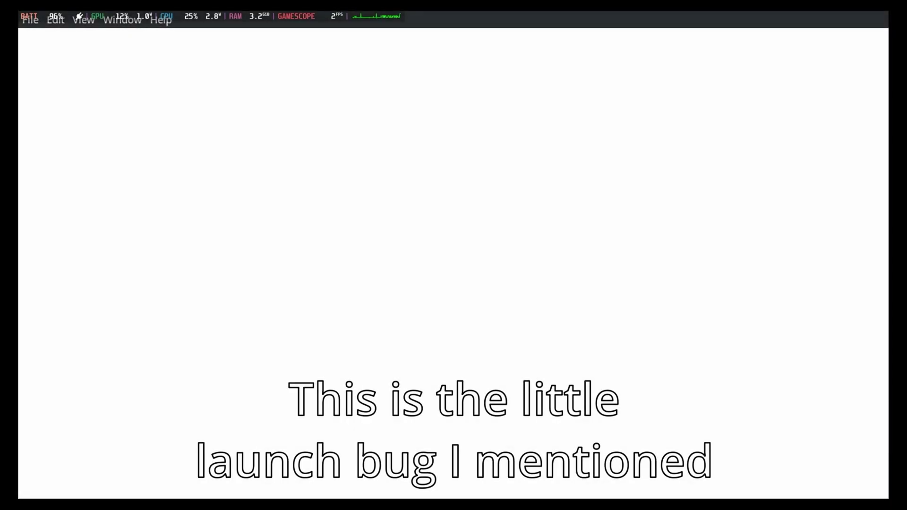
Switch from the blank window to the Greenlight window and log in with the remembered Xbox profile
key("super")
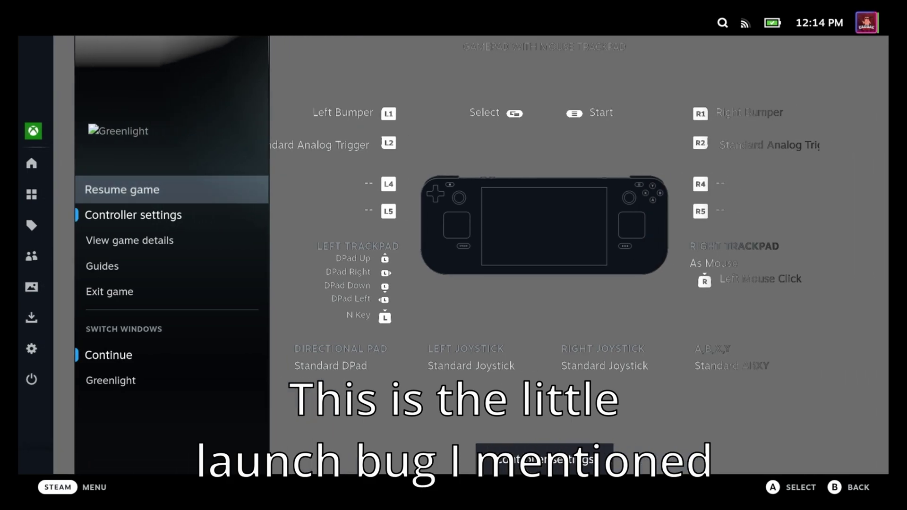
key("Down")
key("Down")
key("Down")
key("Down")
key("Down")
key("Down")
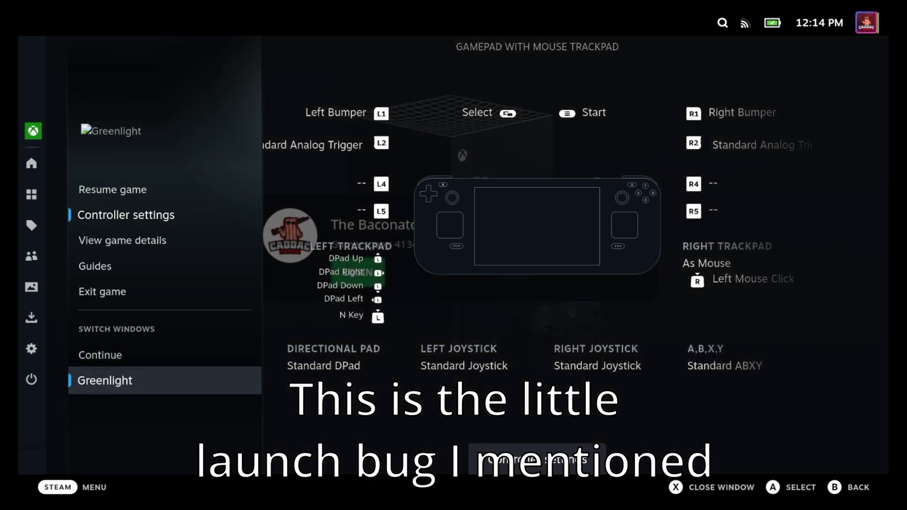
key("Return")
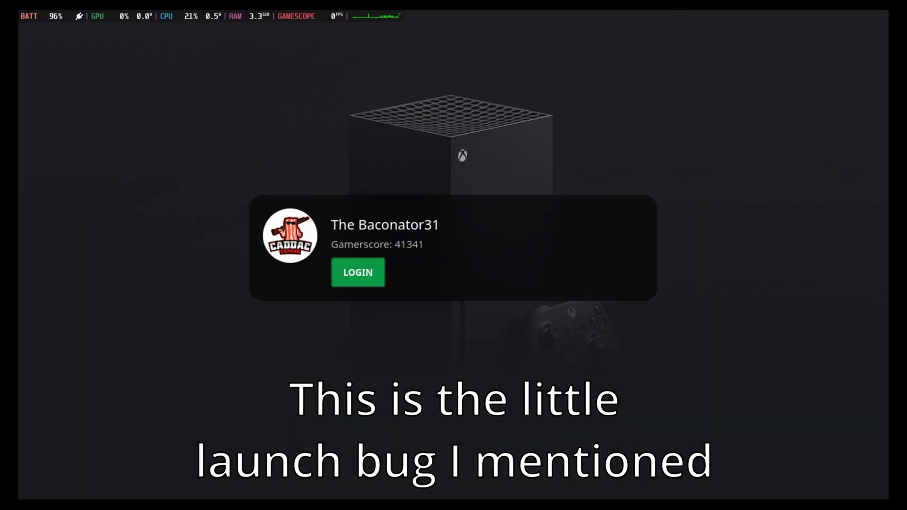
key("Return")
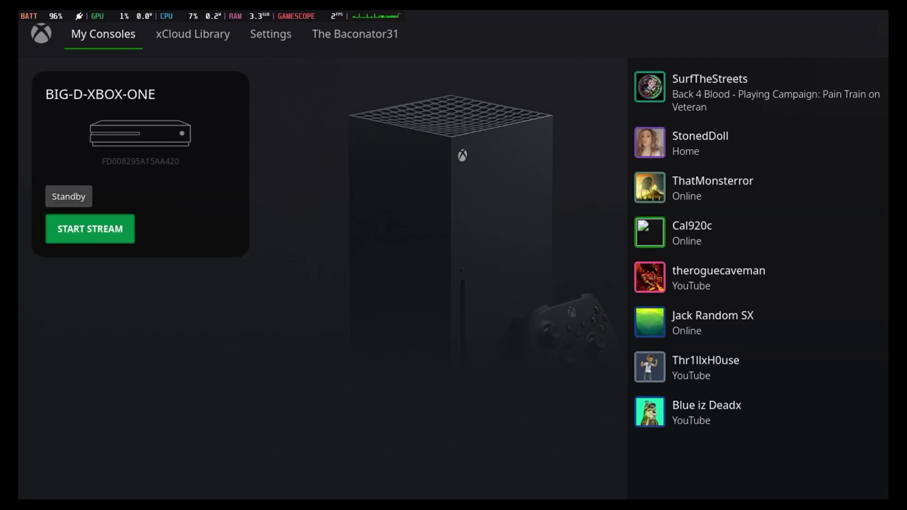
Open Greenlight's controller settings and bring up the Gamepad with Mouse Trackpad layout for editing
key("shift+Tab")
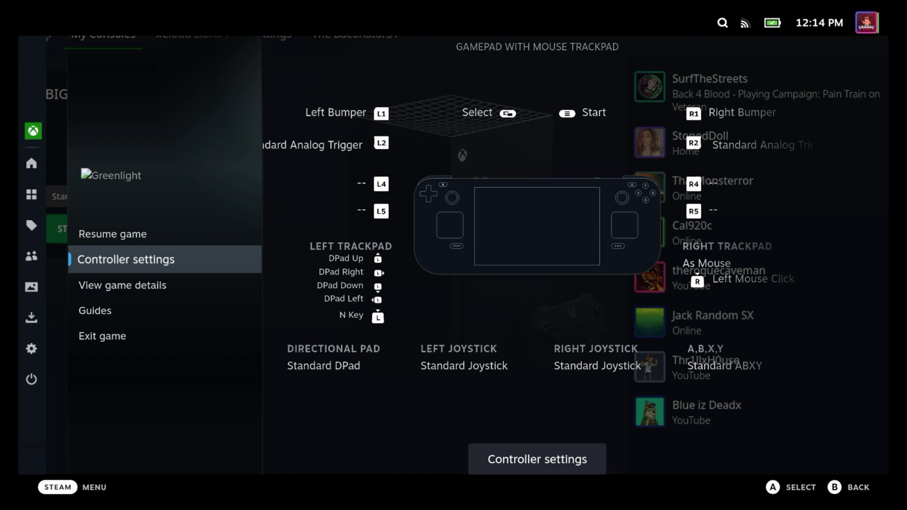
key("Return")
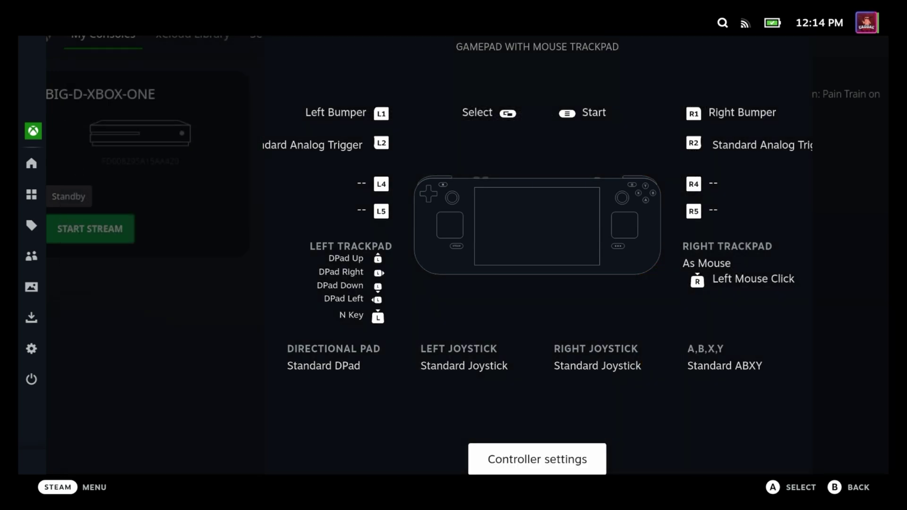
key("Return")
key("Right")
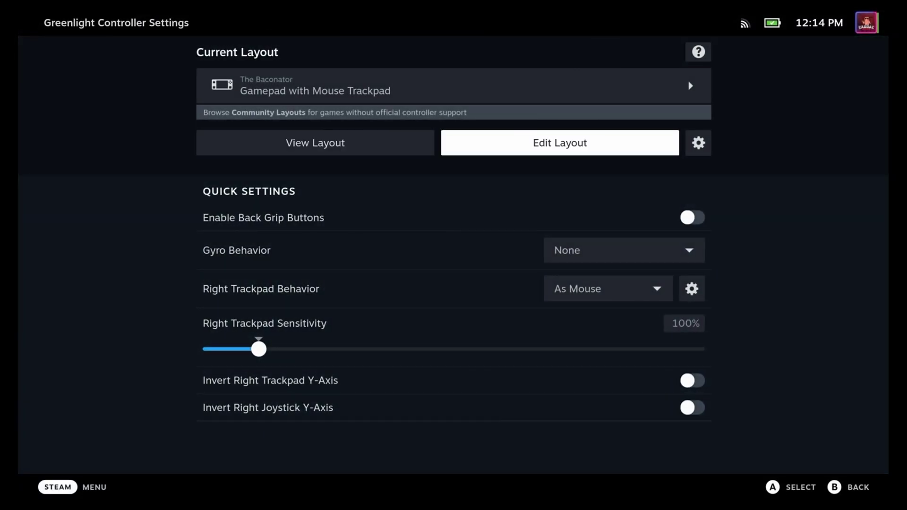
key("Return")
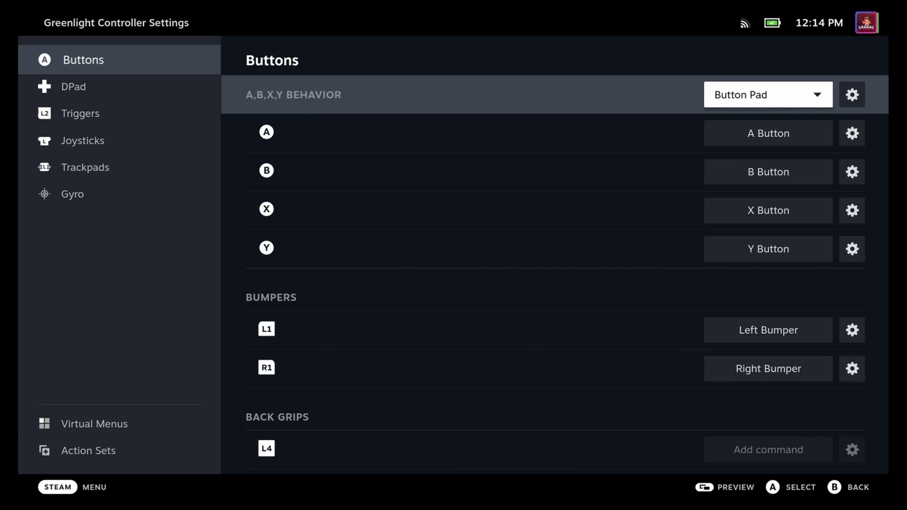
Examine the trackpad bindings in the layout, down to the command assigned to the left trackpad's click
key("Left")
key("Down")
key("Down")
key("Down")
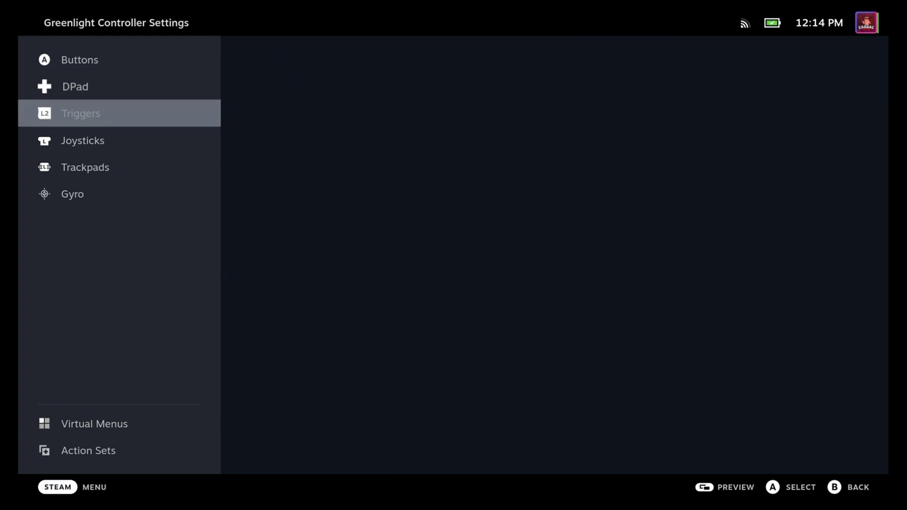
key("Down")
key("Right")
key("Down")
key("Down")
key("Down")
key("Down")
key("Down")
key("Down")
key("Down")
key("Down")
key("Down")
key("Up")
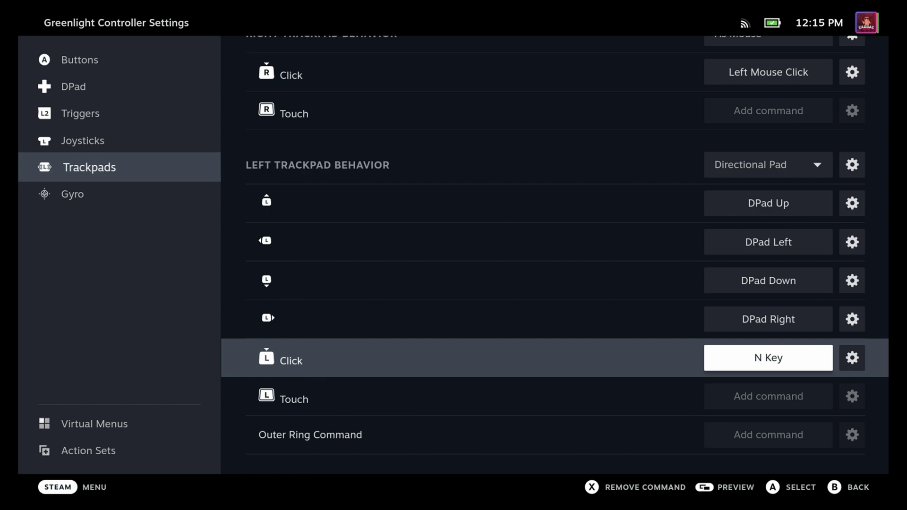
Leave the controller settings, return to Greenlight and open the xCloud Library
key("Escape")
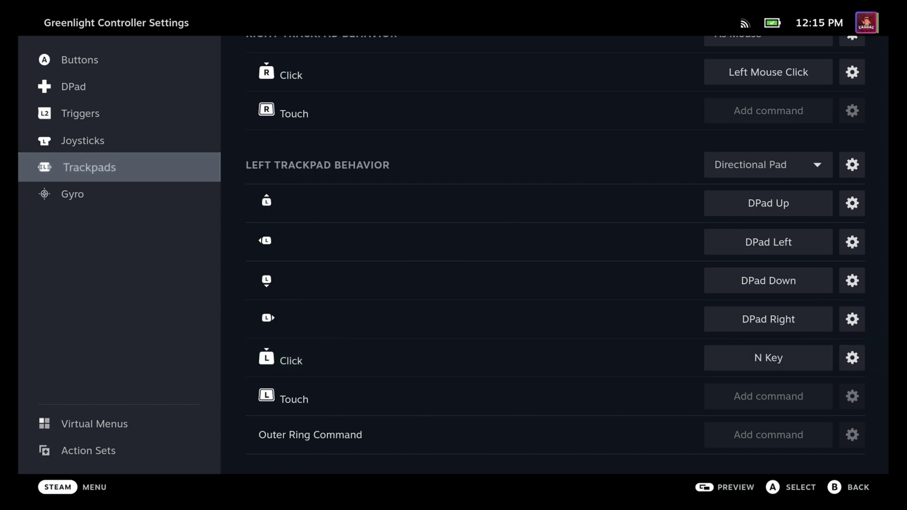
key("Escape")
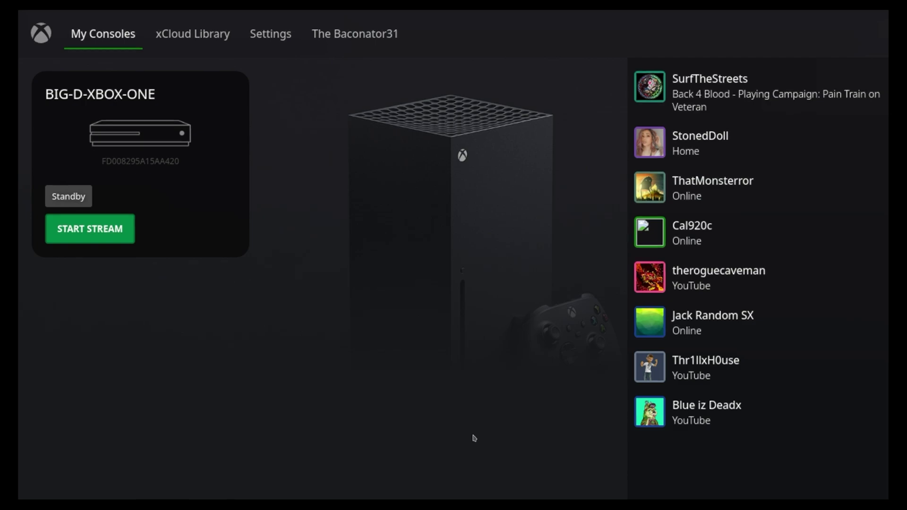
left_click(206, 41)
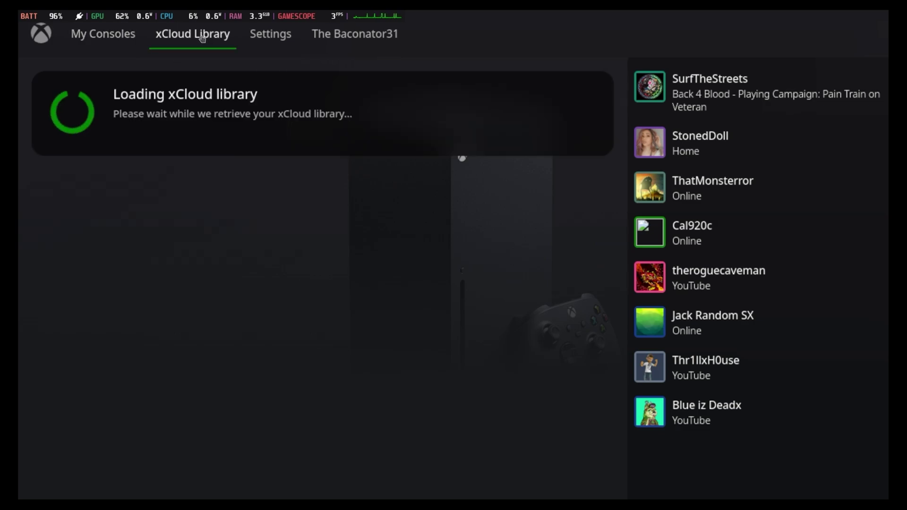